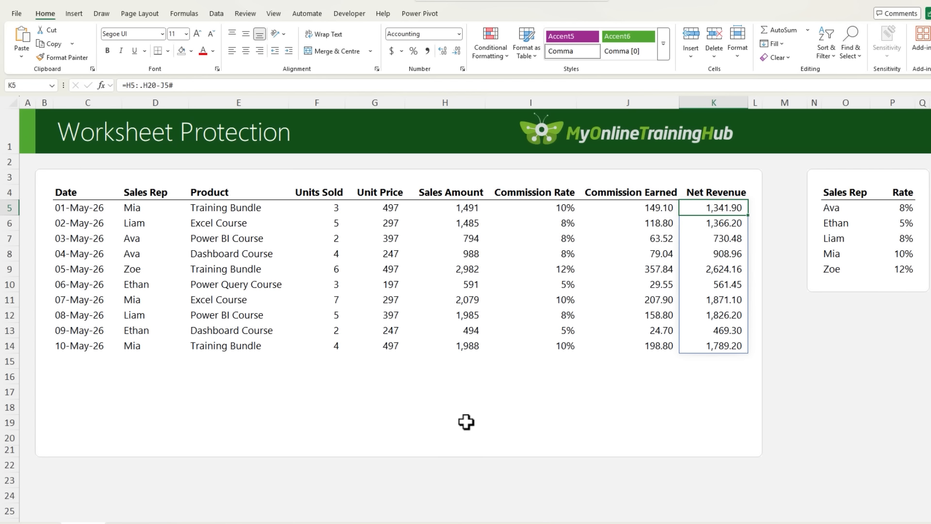
# - Set the first sales rep's commission rate in P5 to 20%
pyautogui.press('Right')
pyautogui.press('Right')
pyautogui.press('Right')
pyautogui.press('Right')
pyautogui.press('Right')
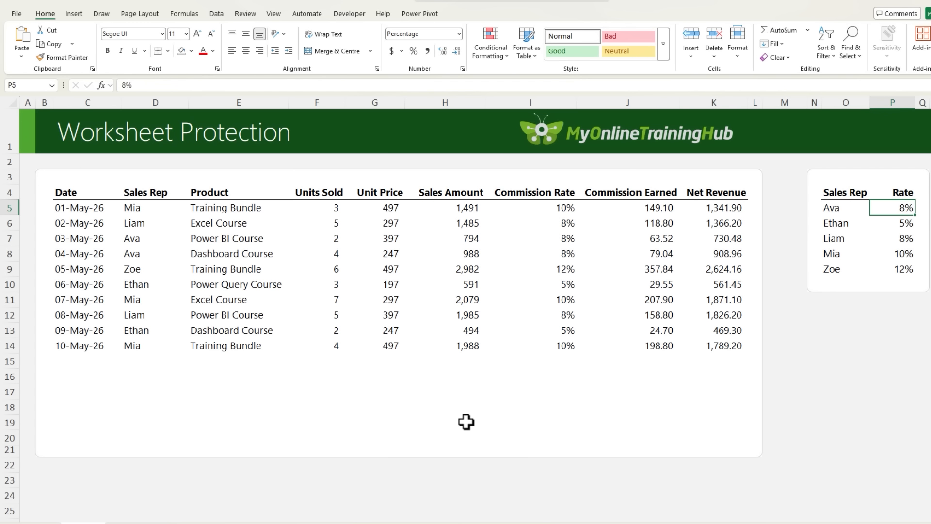
pyautogui.write('20')
pyautogui.press('Return')
# - Clear the Sales Amount formula in H5, and undo both that deletion and the commission rate change
pyautogui.click(471, 208)
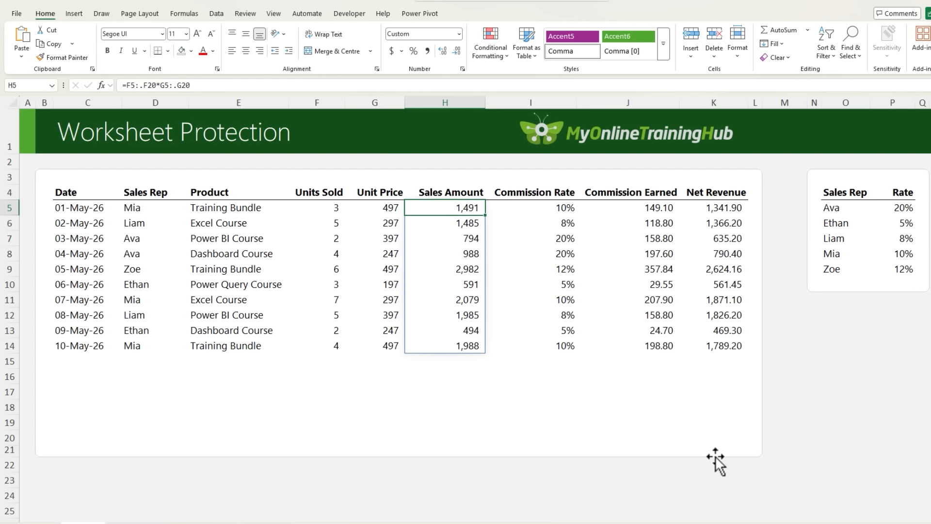
pyautogui.press('Delete')
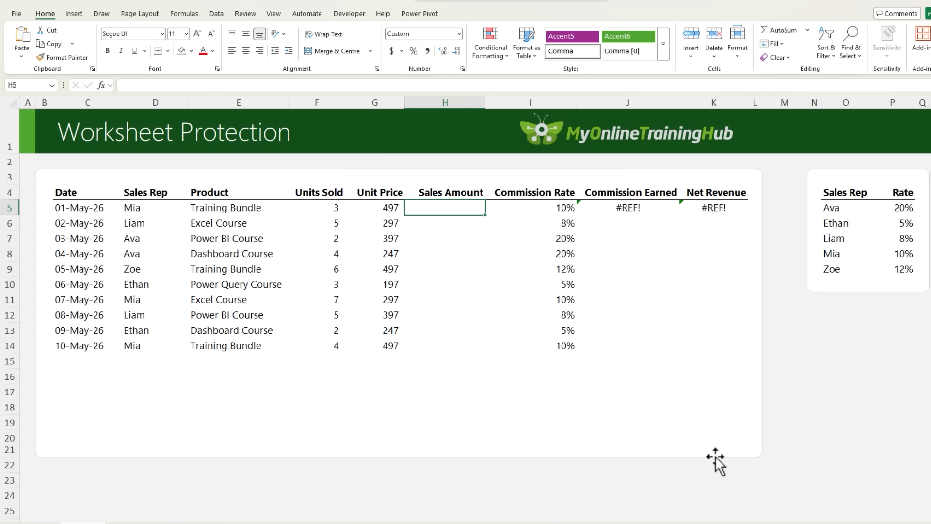
pyautogui.hotkey('ctrl', 'z')
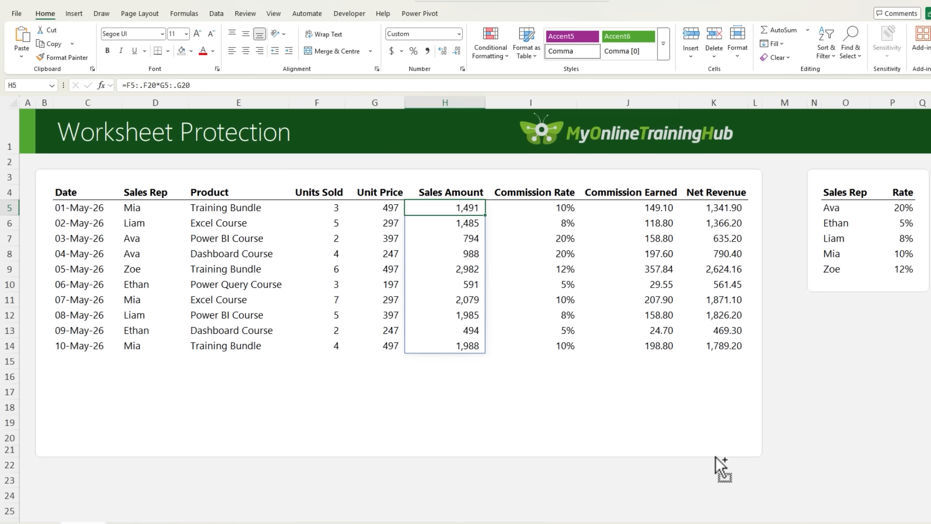
pyautogui.hotkey('ctrl', 'z')
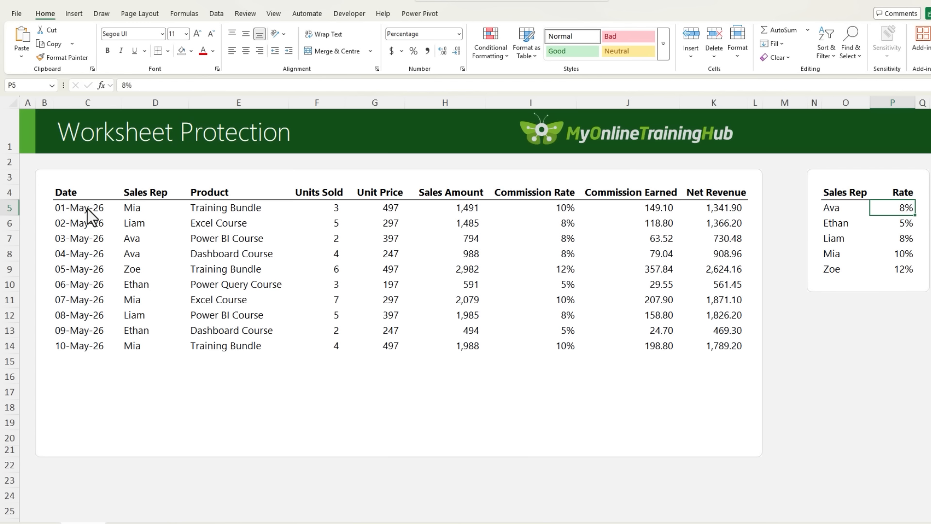
# - Unlock the input cells C5:G20 by turning off their Locked protection setting
pyautogui.moveTo(88, 209); pyautogui.dragTo(370, 441)
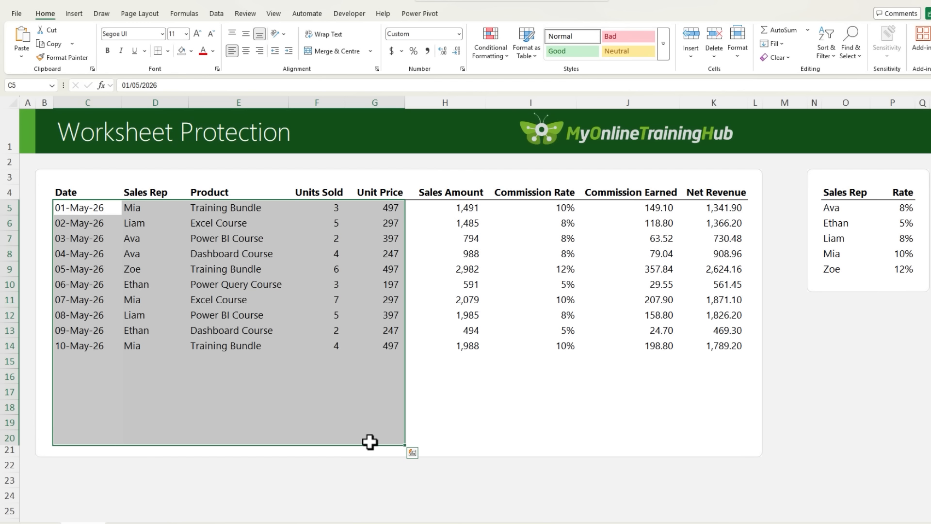
pyautogui.hotkey('ctrl', '1')
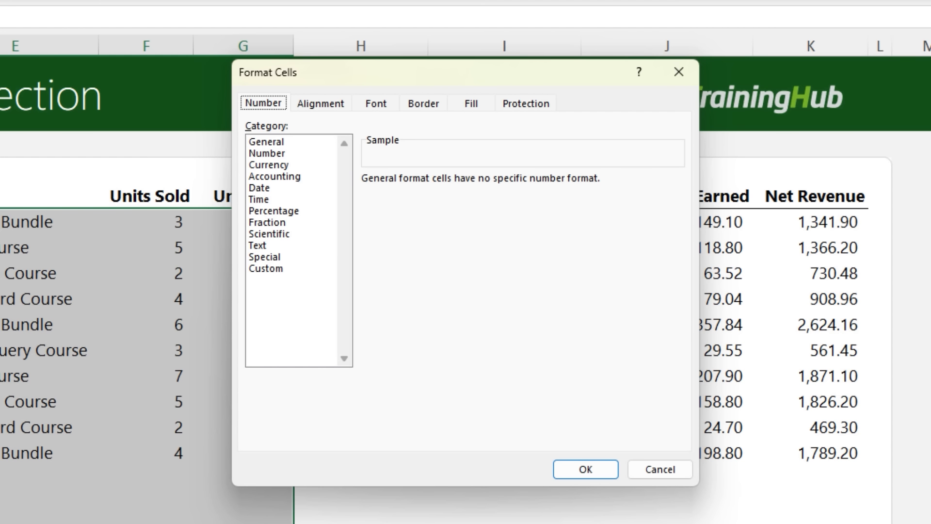
pyautogui.click(531, 104)
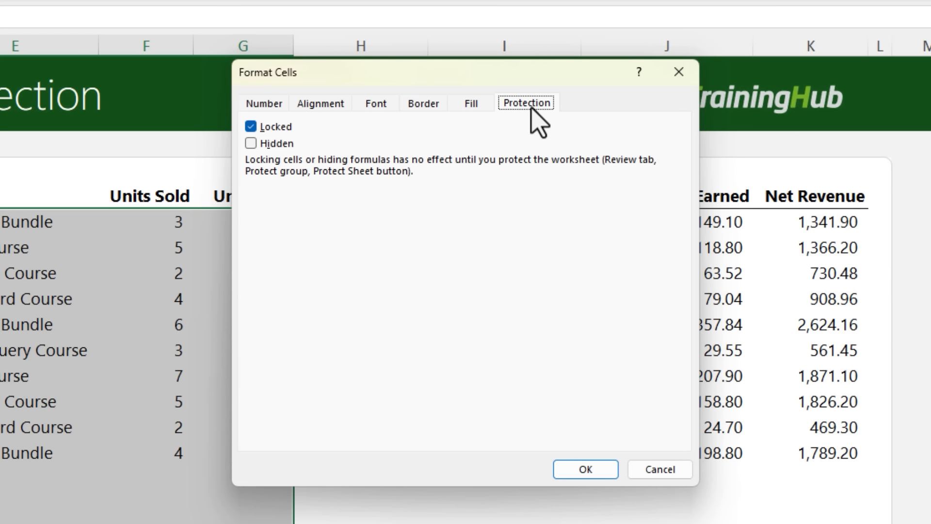
pyautogui.click(251, 127)
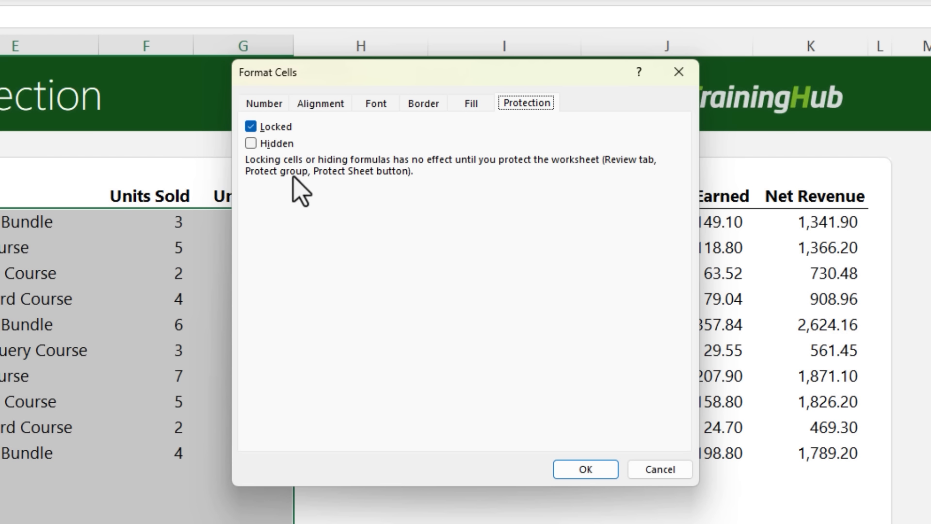
pyautogui.click(563, 472)
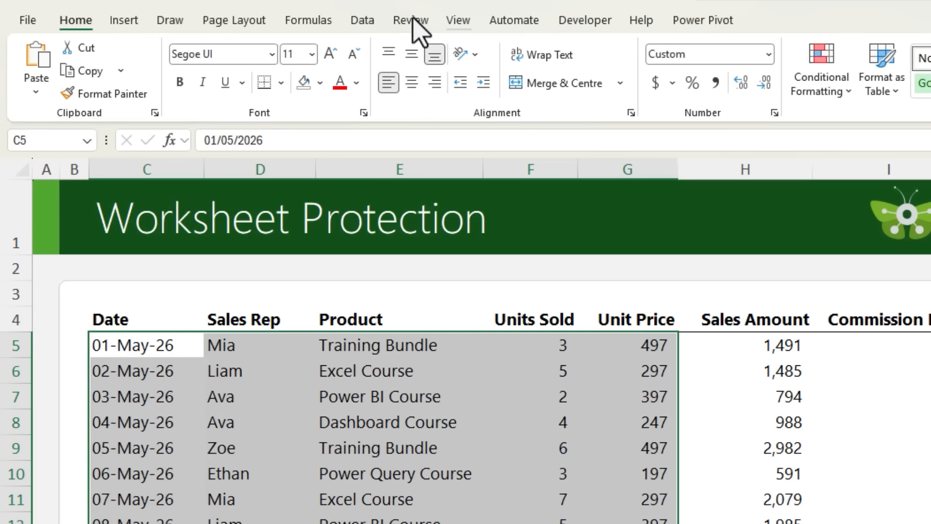
# - Protect the worksheet without a password, allowing users to select both locked and unlocked cells
pyautogui.click(411, 19)
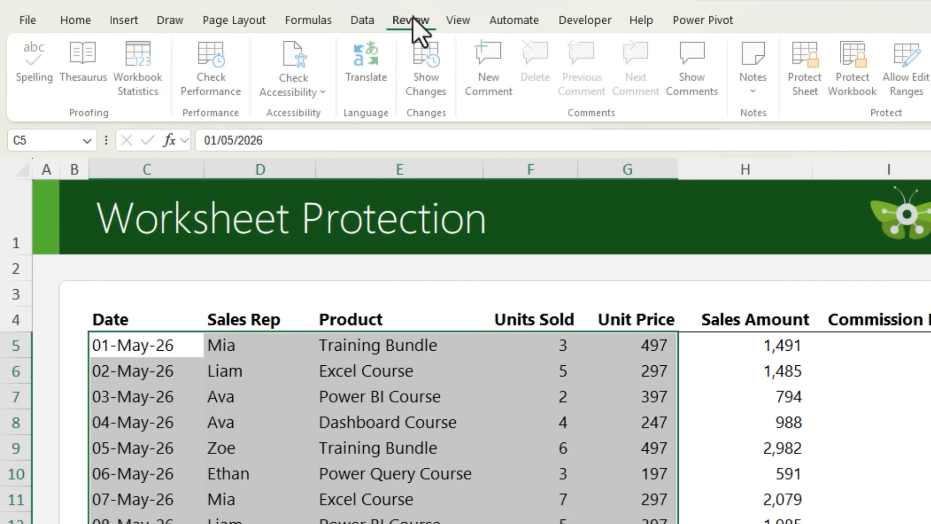
pyautogui.click(809, 97)
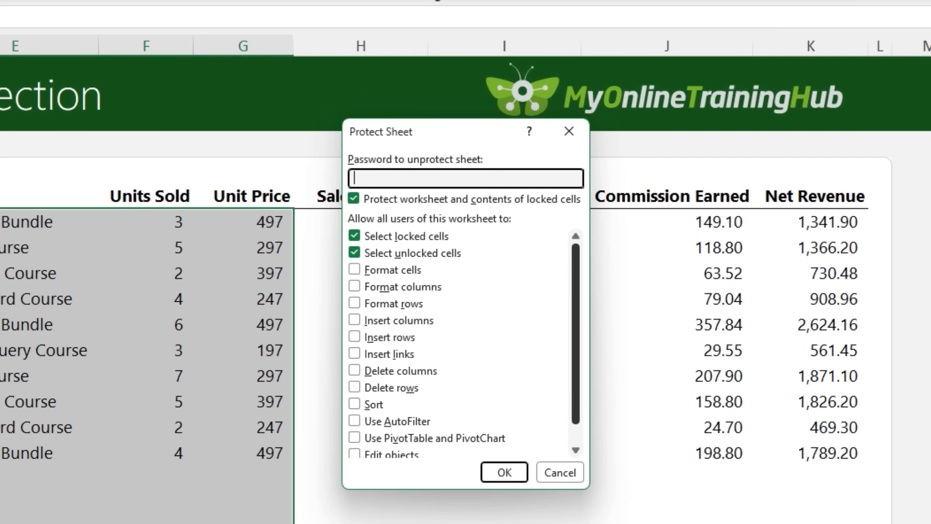
pyautogui.scroll(-2, 630, 357)
pyautogui.scroll(2, 461, 340)
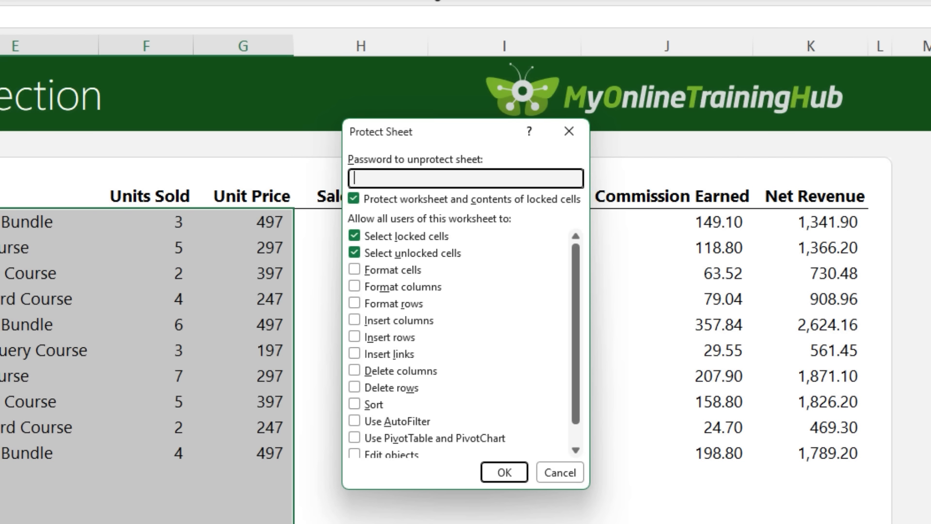
pyautogui.scroll(-2, 460, 340)
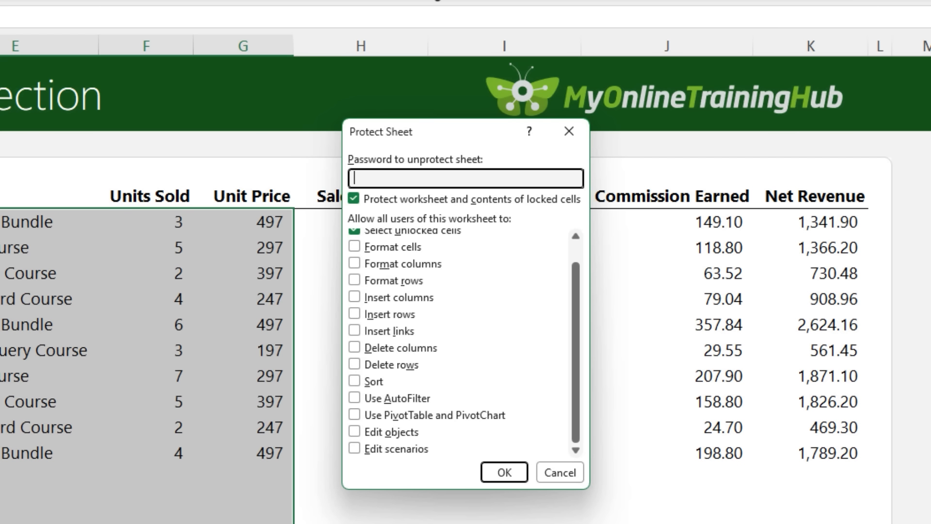
pyautogui.scroll(2, 461, 340)
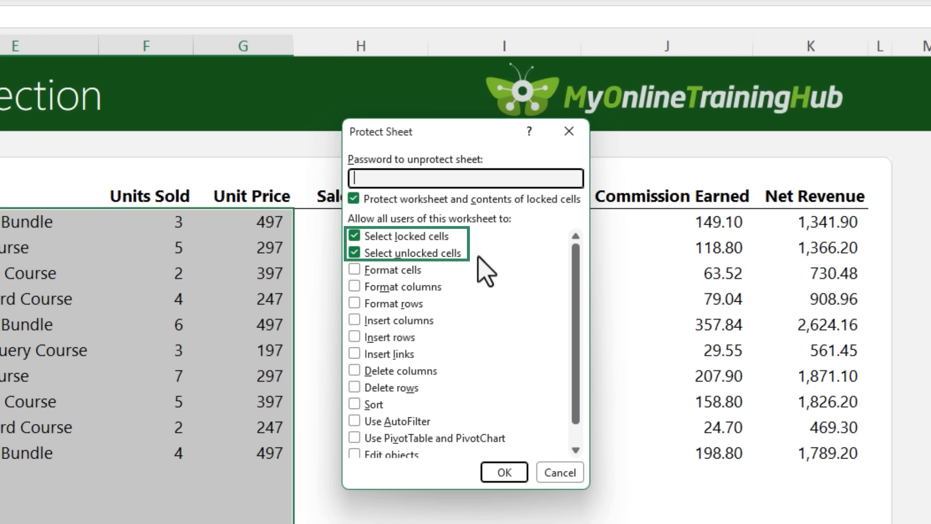
pyautogui.click(370, 240)
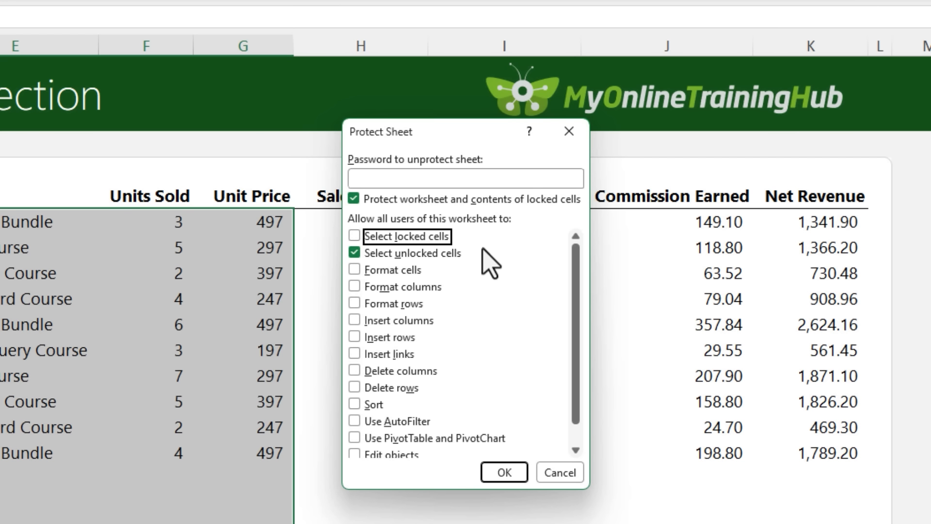
pyautogui.click(358, 238)
pyautogui.click(454, 179)
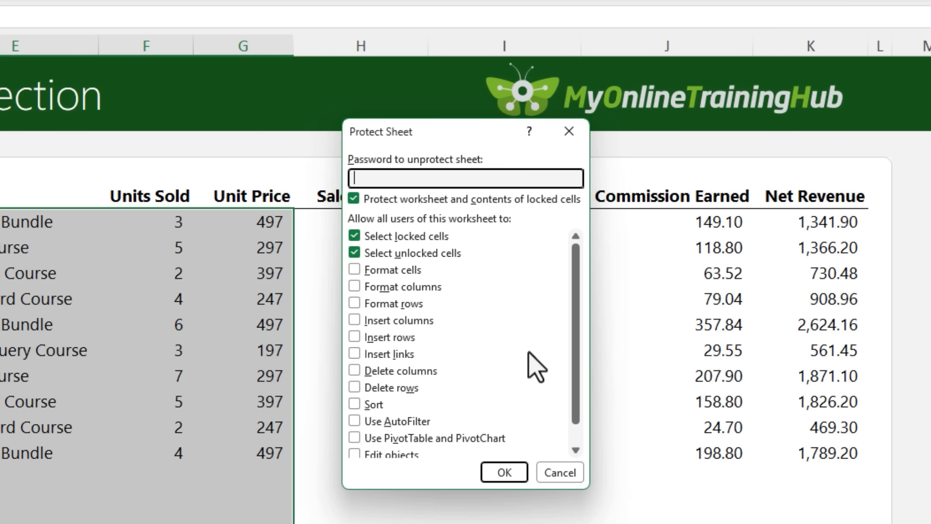
pyautogui.click(505, 472)
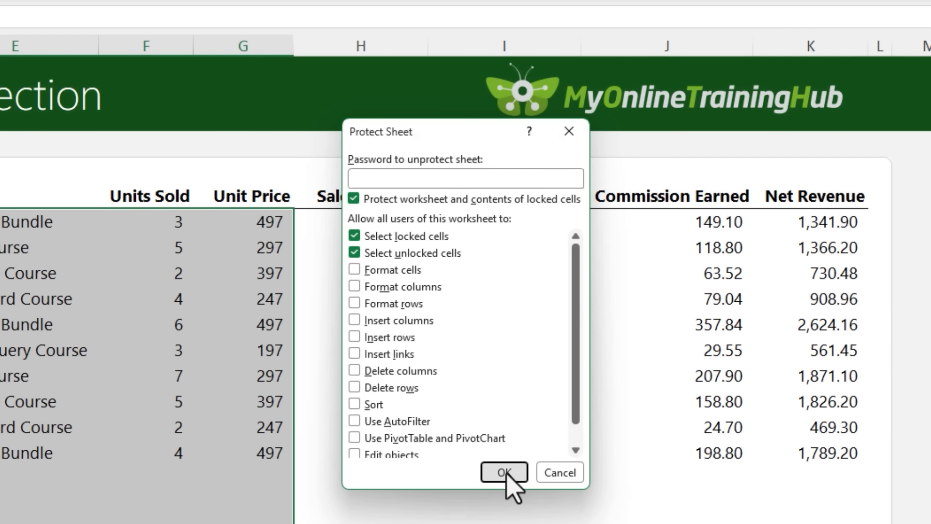
# - Enter the date 11/05/2026 in C15, below the last sales record
pyautogui.write('11/05/2026')
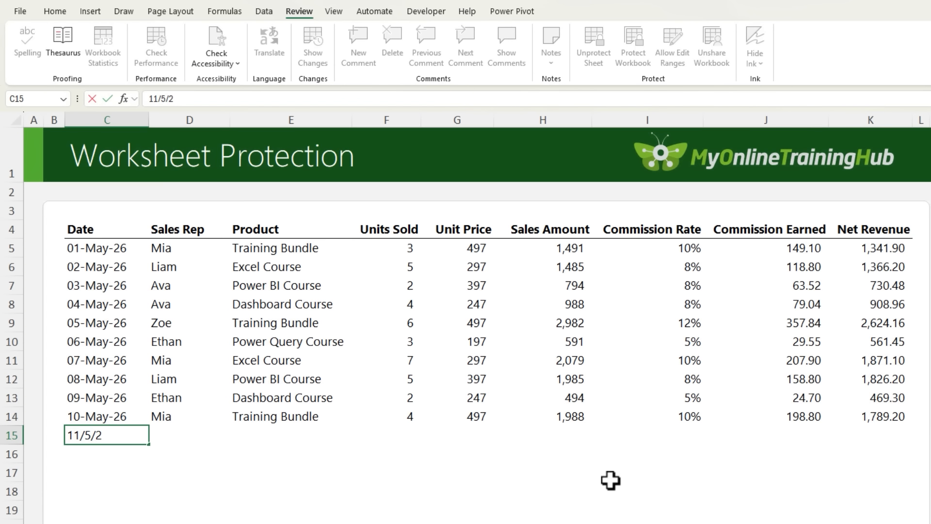
pyautogui.press('Tab')
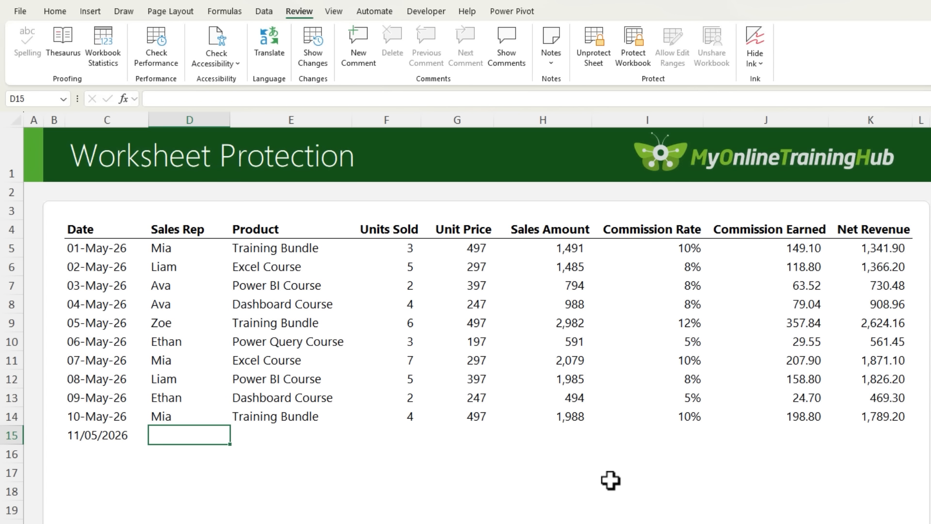
# - Try to delete the locked Sales Amount value in H14 to test the sheet protection
pyautogui.press('Tab')
pyautogui.press('Tab')
pyautogui.press('Tab')
pyautogui.press('Tab')
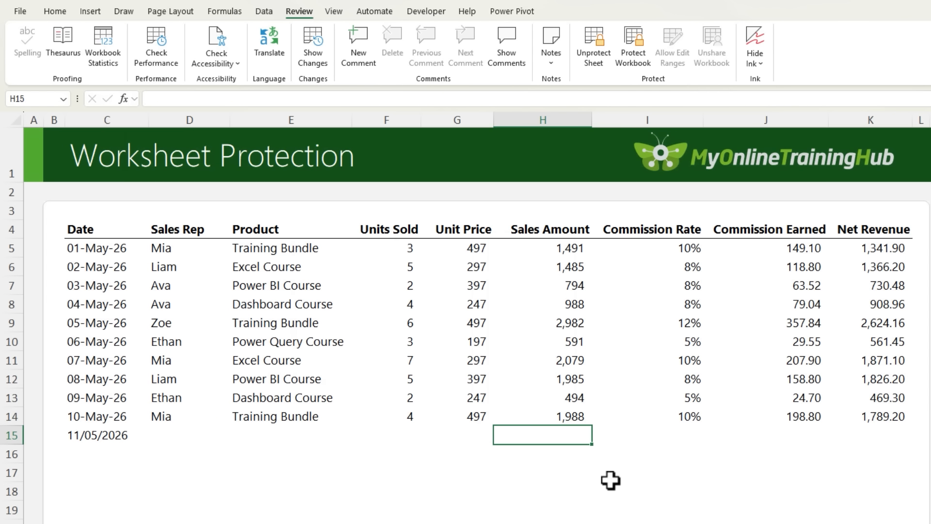
pyautogui.press('Up')
pyautogui.press('Delete')
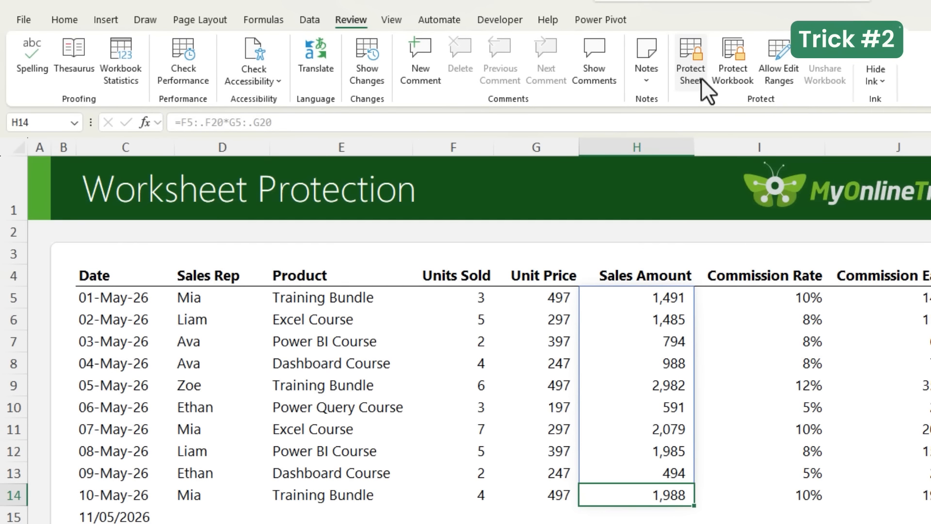
# - Protect the sheet without a password, with Select locked cells turned off and only unlocked cells selectable
pyautogui.click(701, 77)
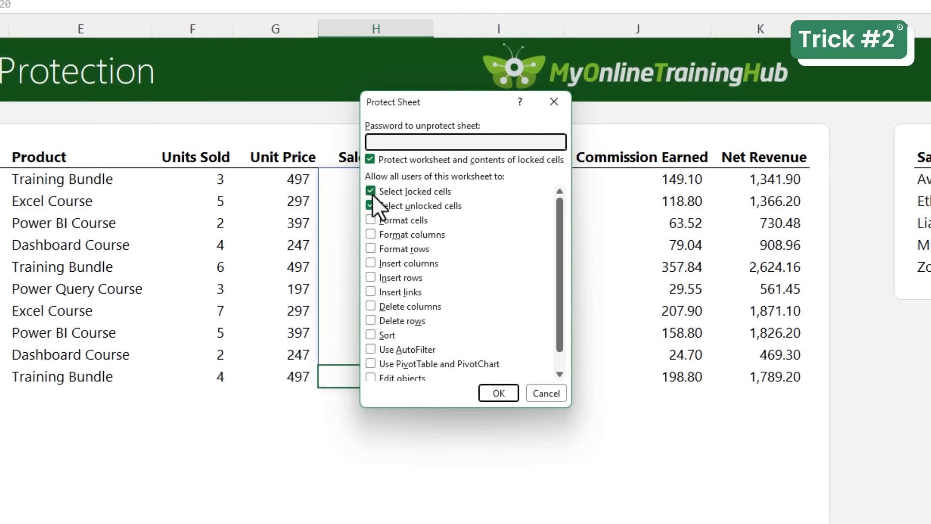
pyautogui.click(371, 194)
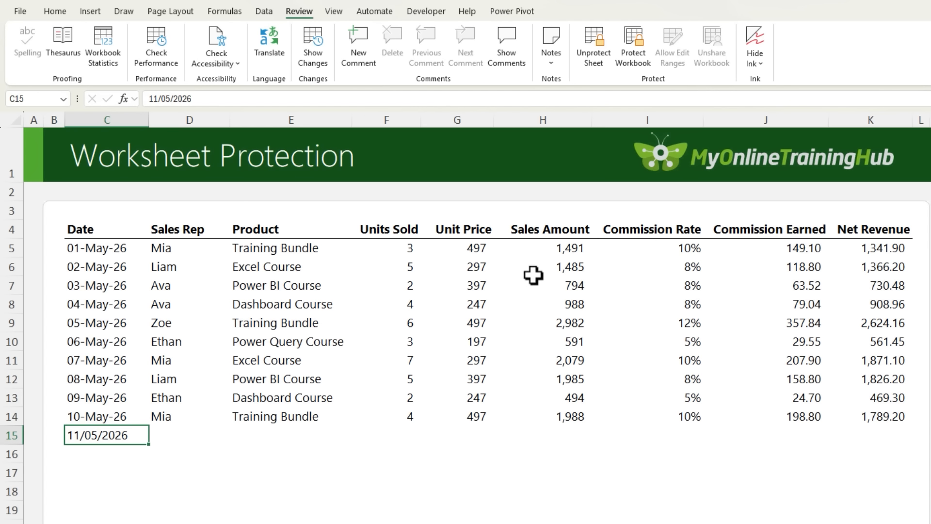
# - Step through the selectable cells from C15 into the following rows to test the locked-cell selection restriction
pyautogui.press('Tab')
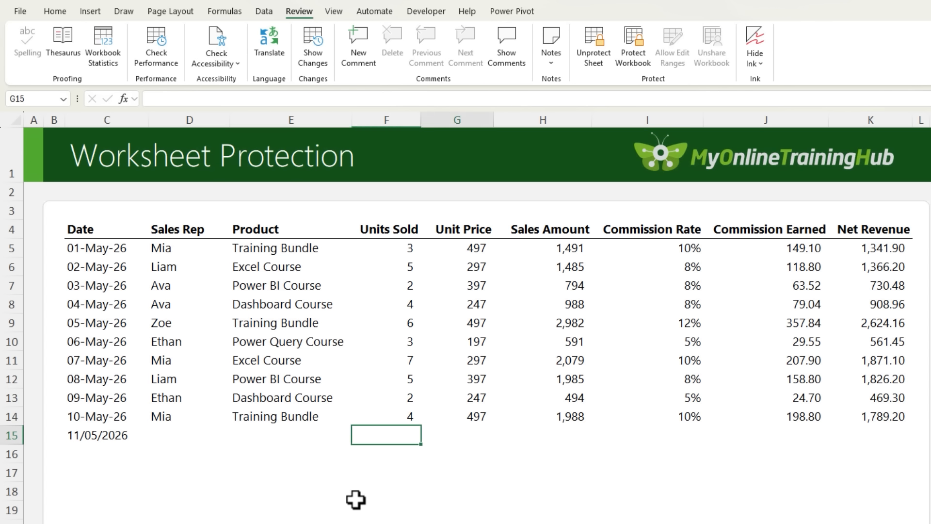
pyautogui.press('Tab')
pyautogui.press('Tab')
pyautogui.press('Tab')
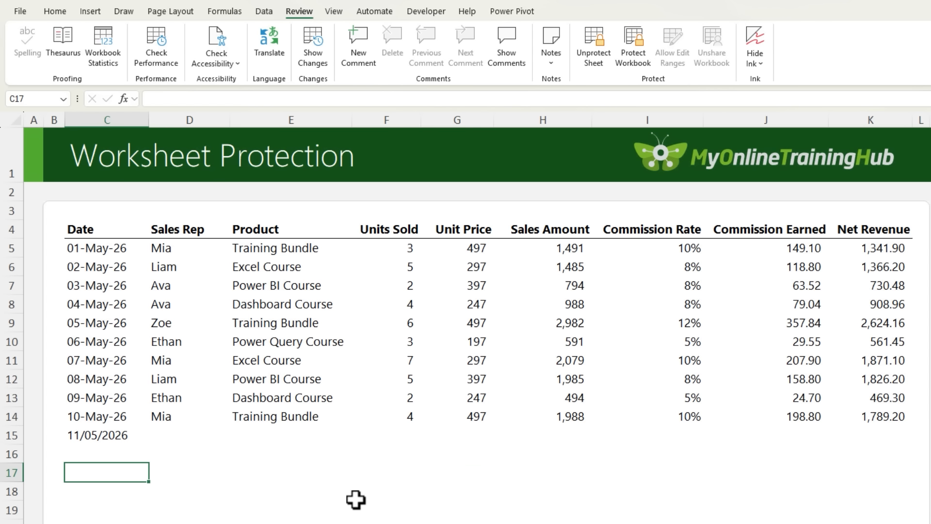
pyautogui.press('Tab')
pyautogui.press('Tab')
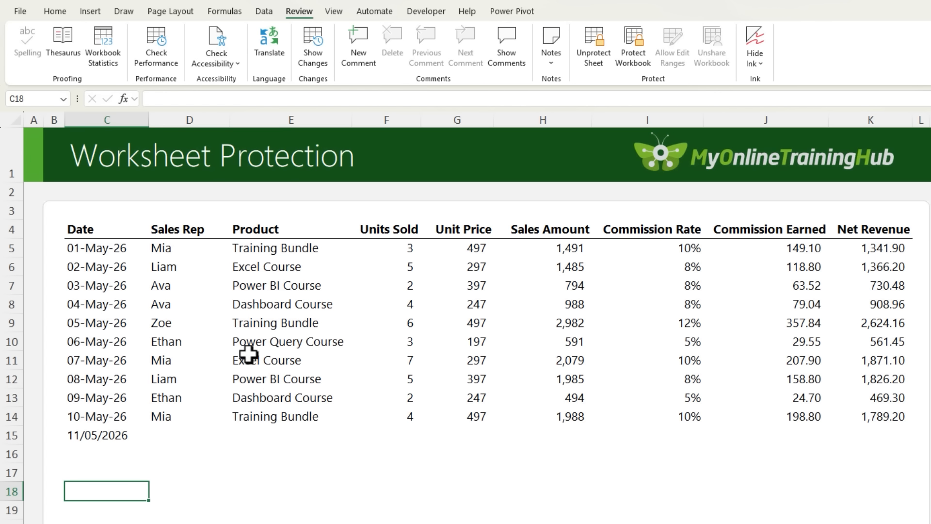
# - Jump straight to the locked formula cell H5 by its cell reference to inspect its formula
pyautogui.click(56, 98)
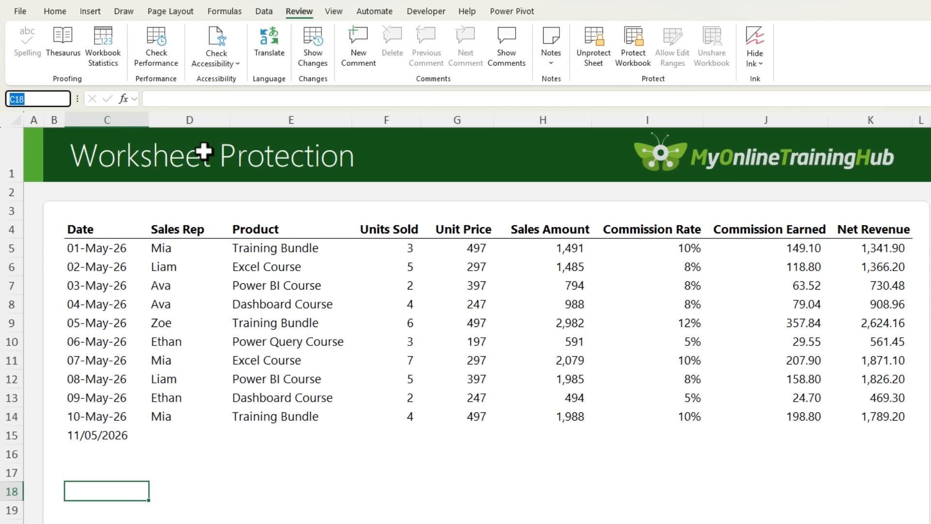
pyautogui.write('h5')
pyautogui.press('Return')
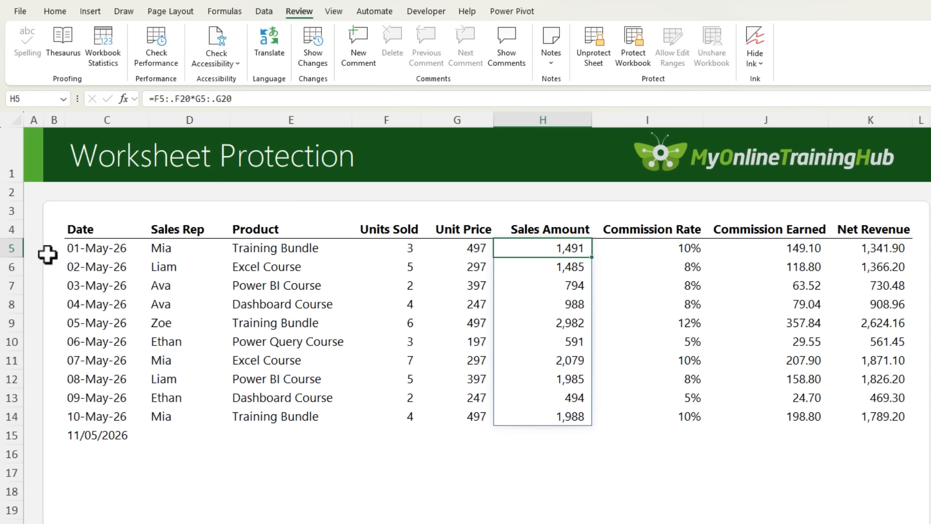
# - Unprotect the sheet and mark the formula cells from Sales Amount in H5 through Net Revenue as Hidden, keeping them Locked
pyautogui.click(593, 62)
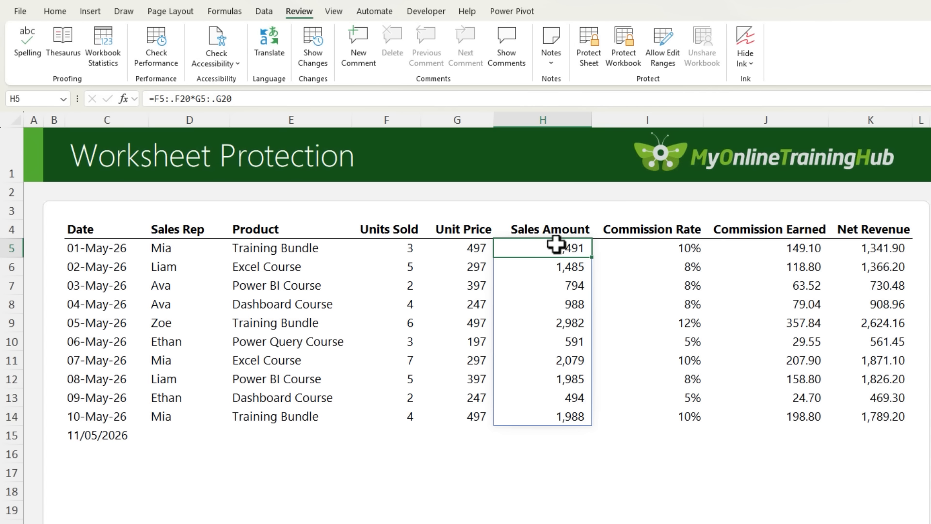
pyautogui.moveTo(558, 245); pyautogui.dragTo(879, 521)
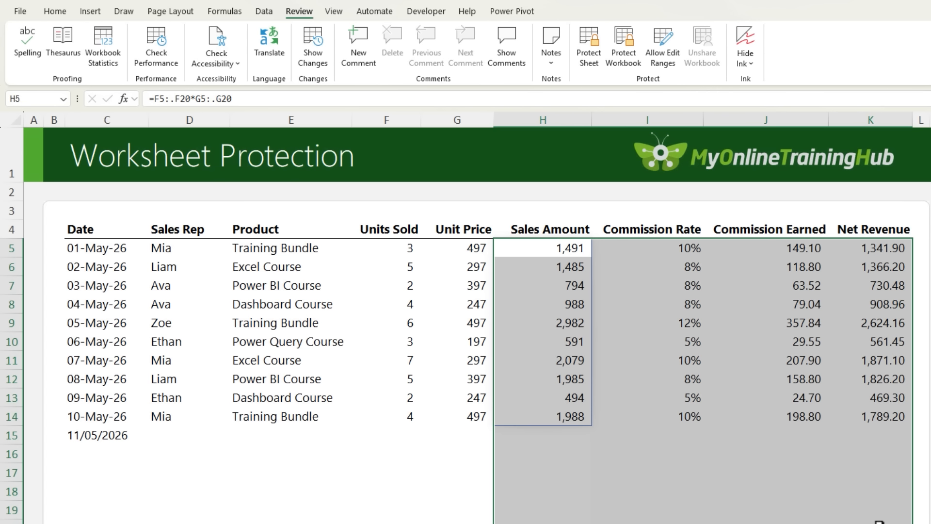
pyautogui.hotkey('ctrl', '1')
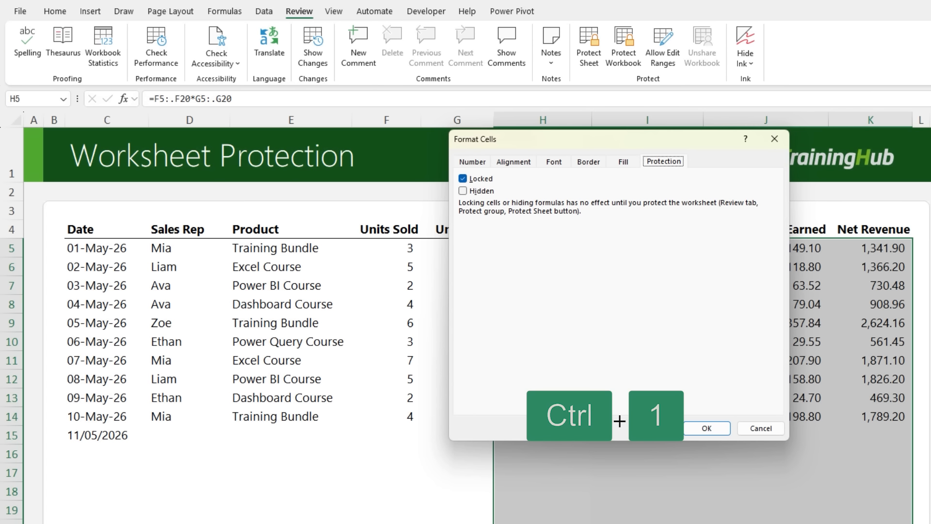
pyautogui.click(464, 192)
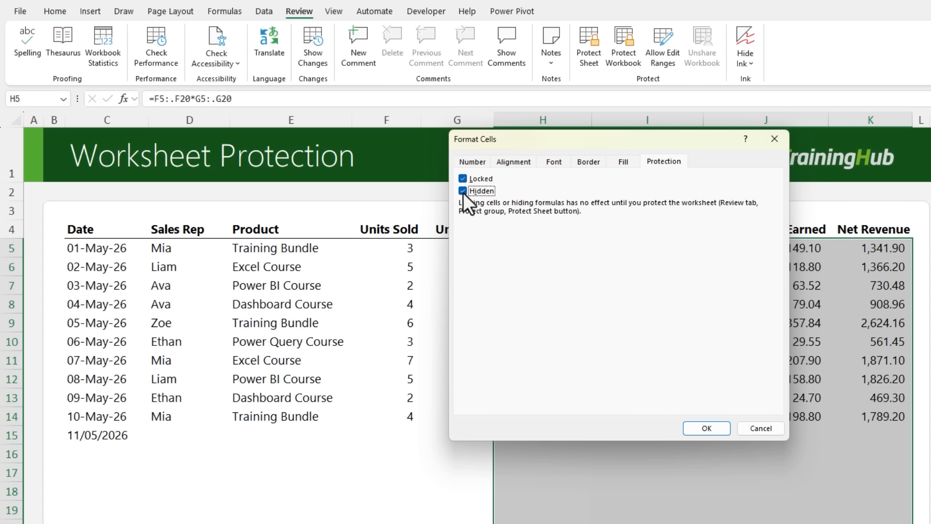
pyautogui.click(697, 427)
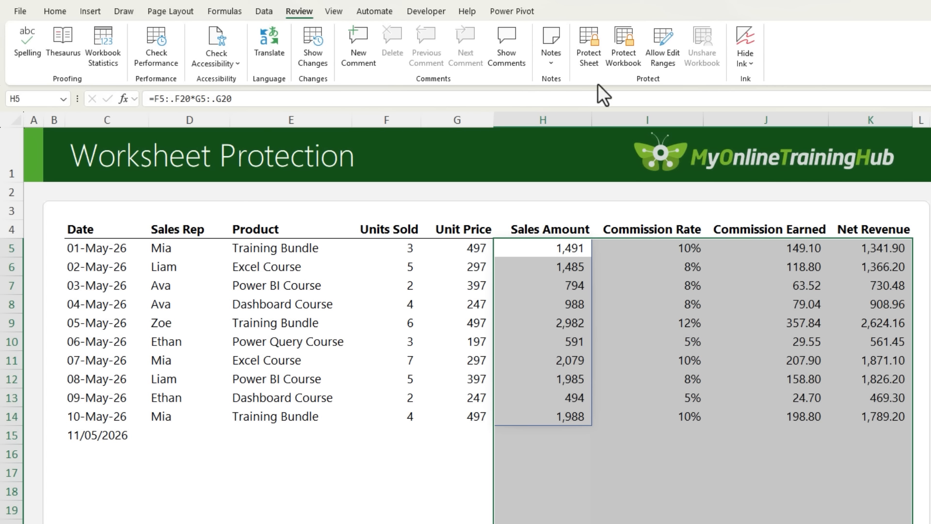
# - Protect the sheet again without a password, allowing both locked and unlocked cells to be selected
pyautogui.click(593, 66)
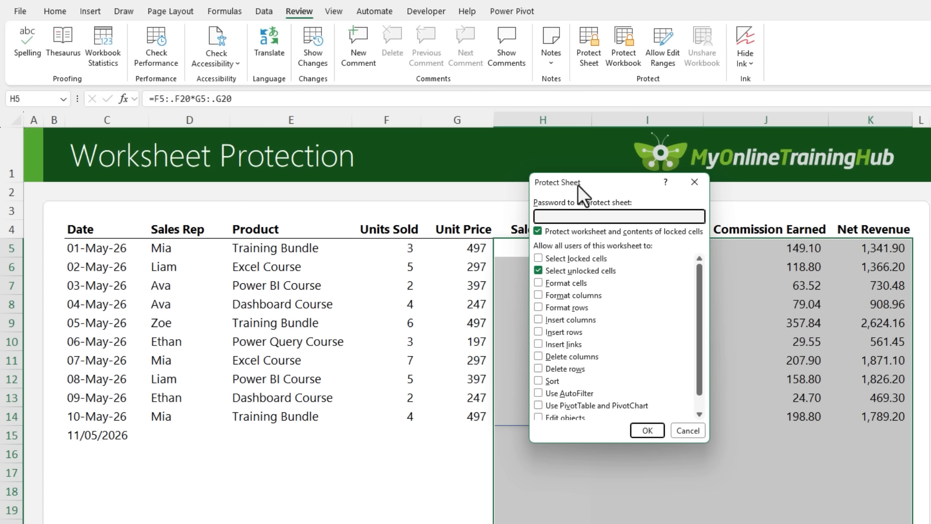
pyautogui.click(569, 261)
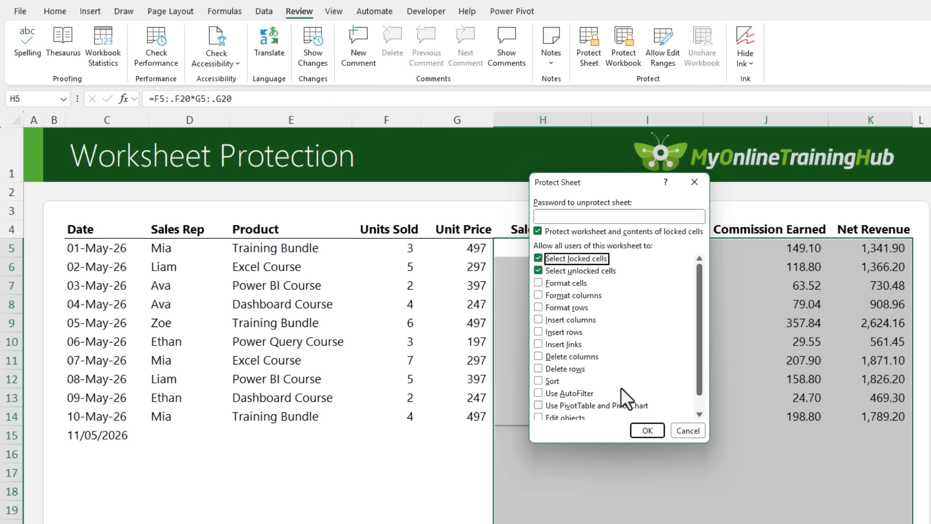
pyautogui.click(639, 432)
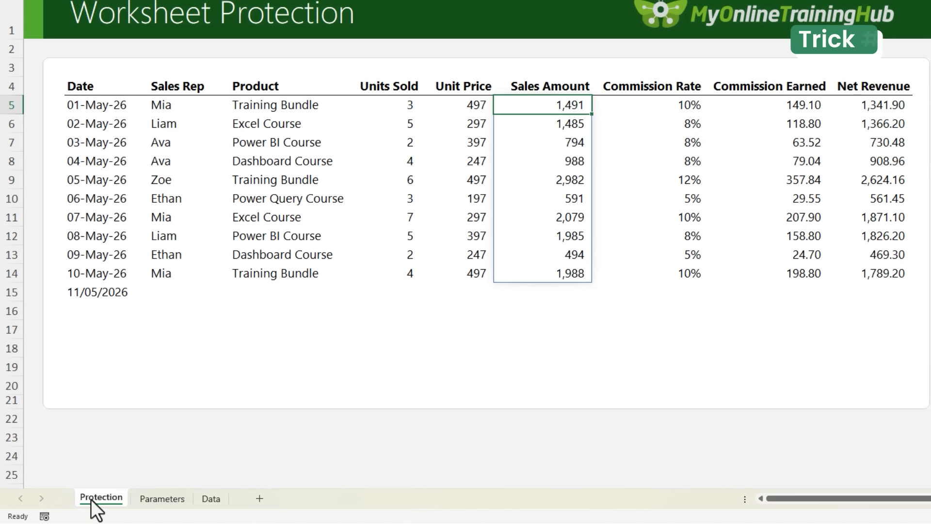
# - Protect the workbook's structure without a password, checking the commands available for the Protection sheet before and after
pyautogui.rightClick(91, 499)
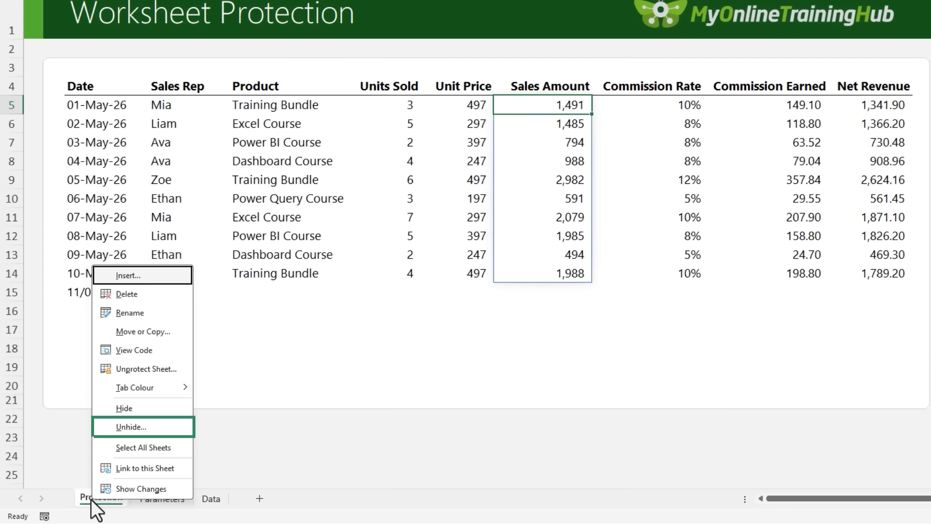
pyautogui.press('Escape')
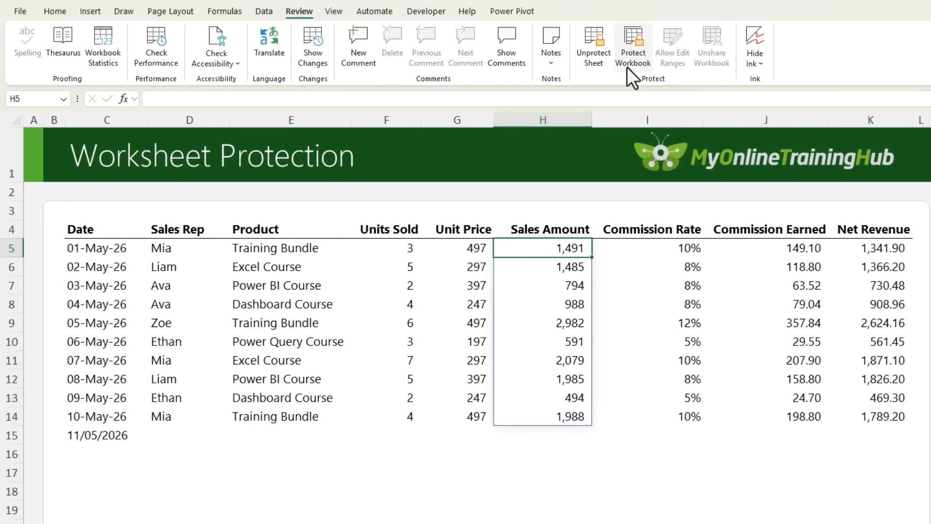
pyautogui.click(630, 10)
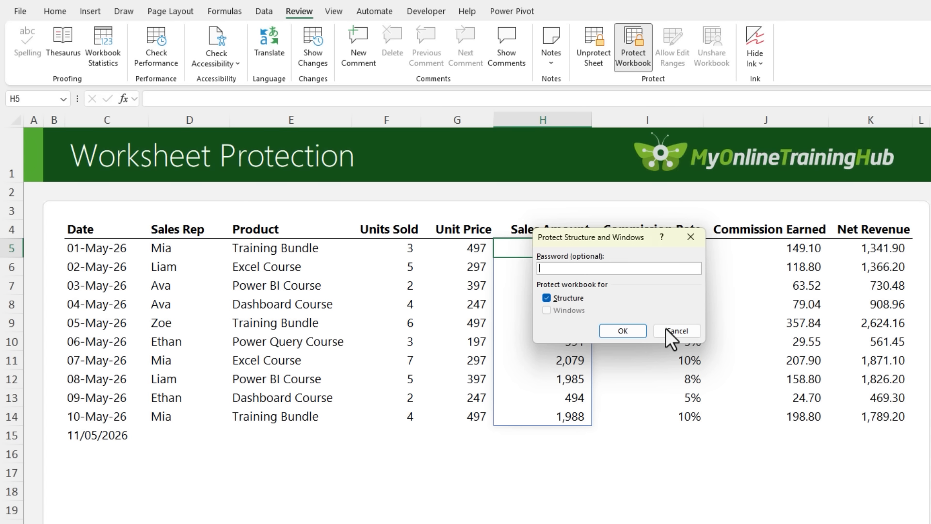
pyautogui.click(629, 331)
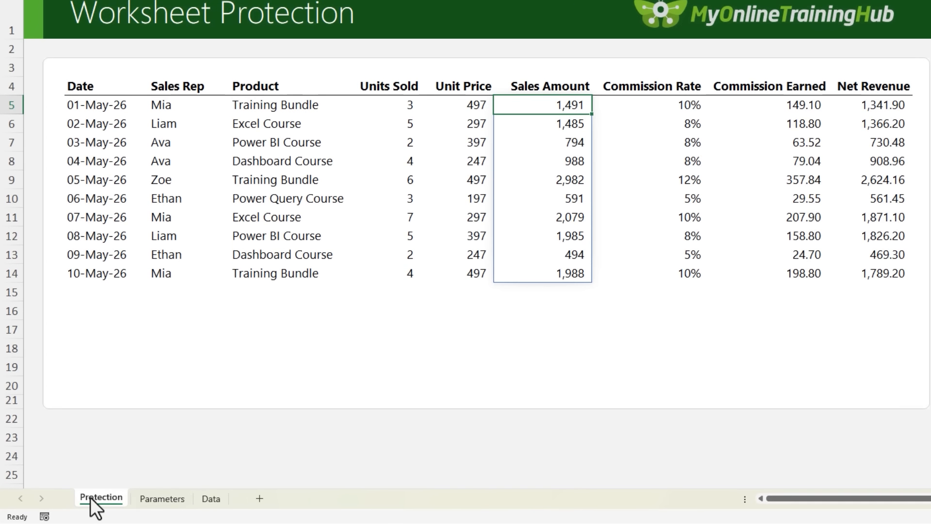
pyautogui.rightClick(91, 497)
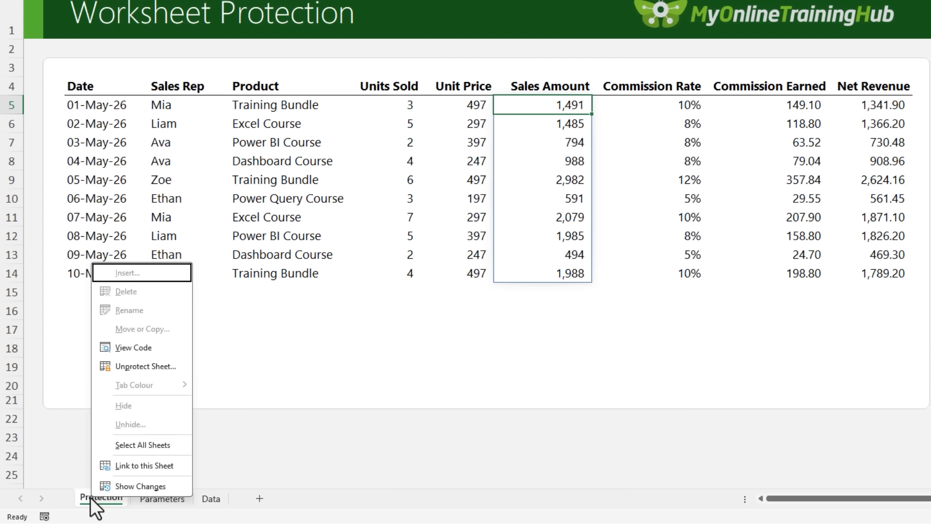